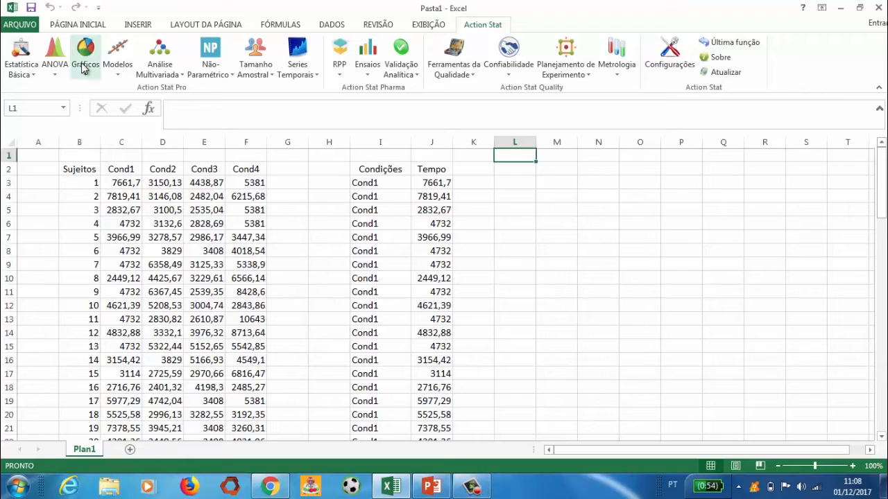
Start an Action Stat histogram and load the Condições and Tempo columns, Plan1 range I2:J82, as input data with column names
click(84, 67)
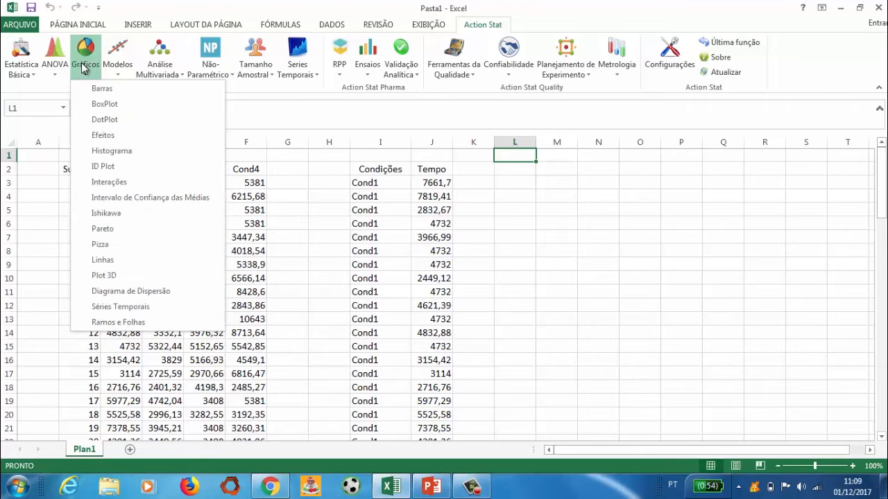
click(113, 154)
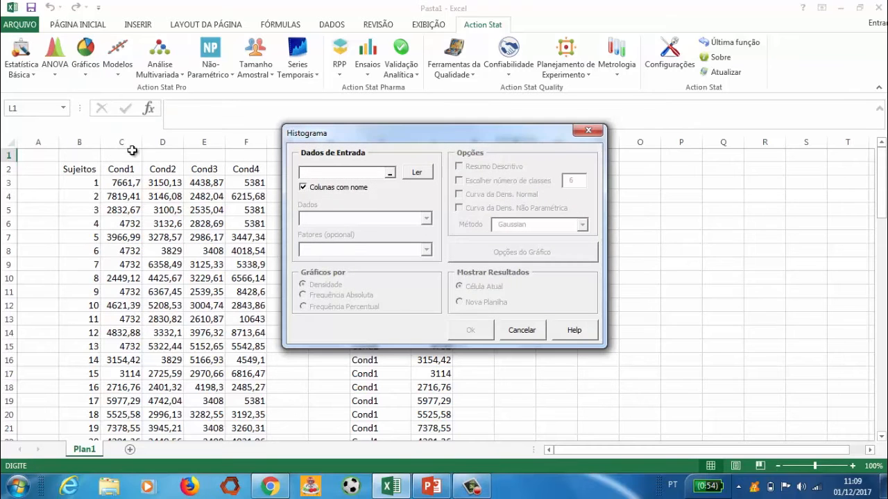
drag(382, 135, 579, 172)
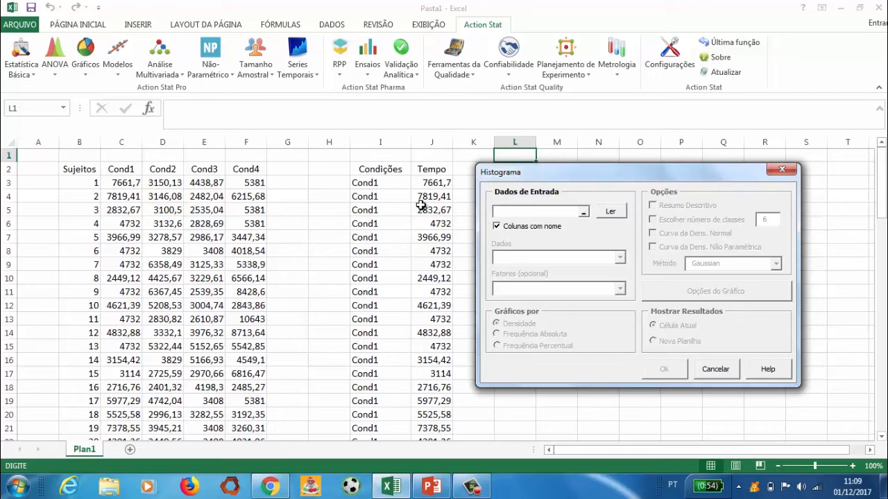
drag(361, 171, 447, 406)
click(611, 213)
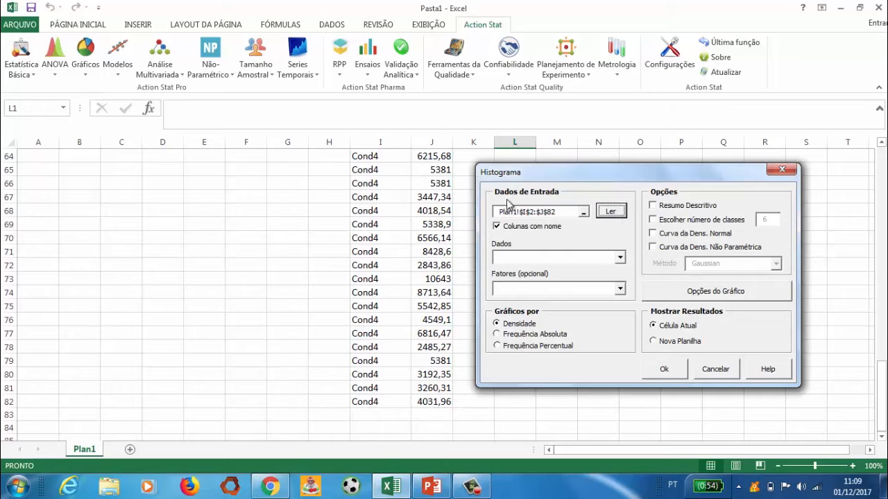
Set Tempo as the histogram's data variable and Condicoes as its factor
click(620, 259)
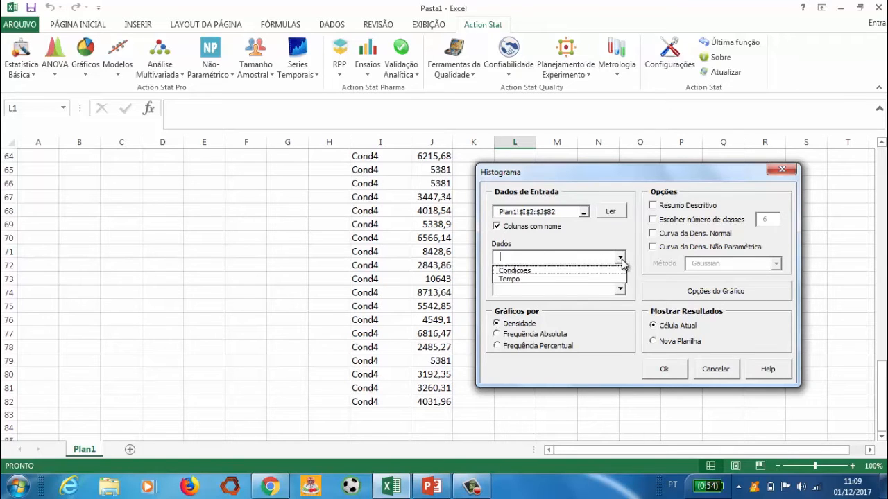
click(518, 280)
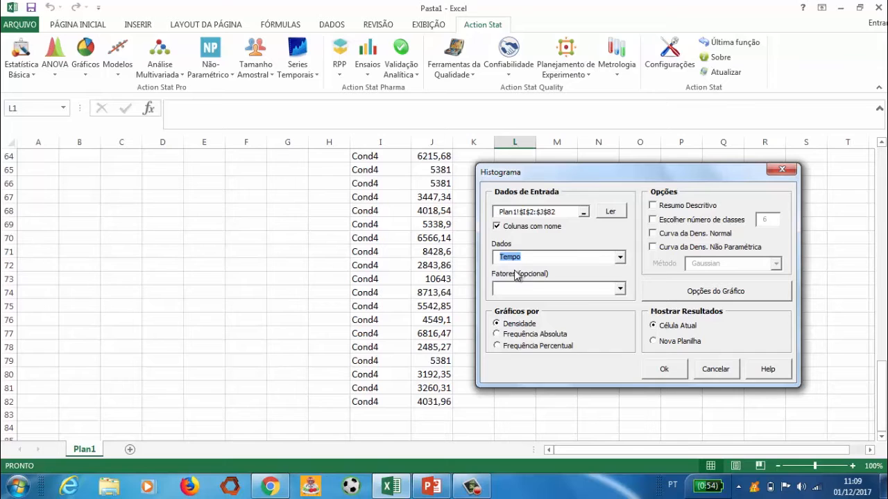
click(620, 290)
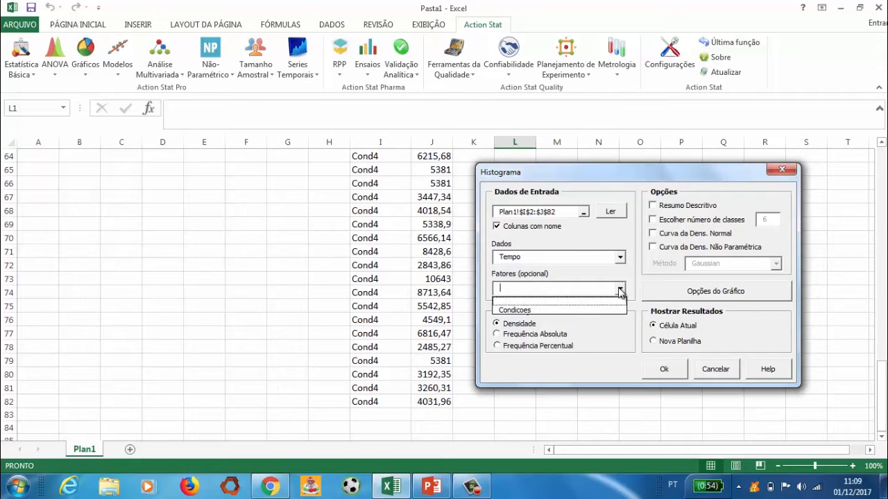
click(502, 311)
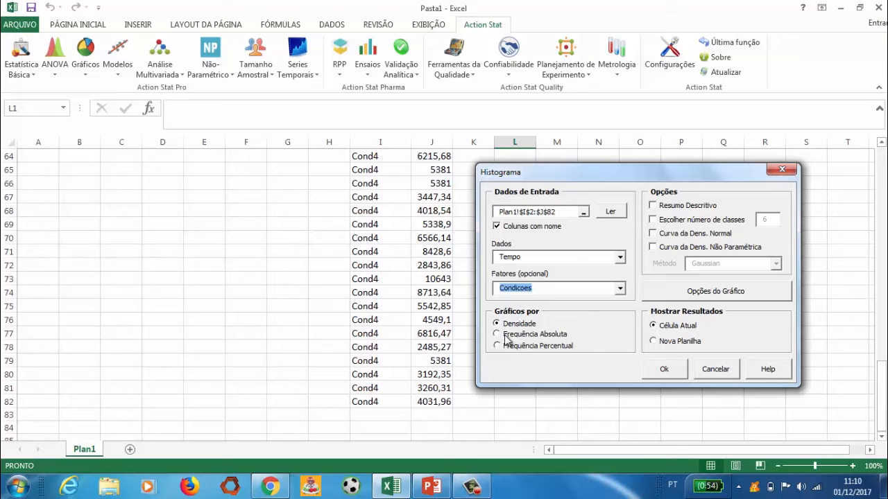
Plot the histogram by absolute frequency (Frequência Absoluta) and include the descriptive summary (Resumo Descritivo)
click(497, 334)
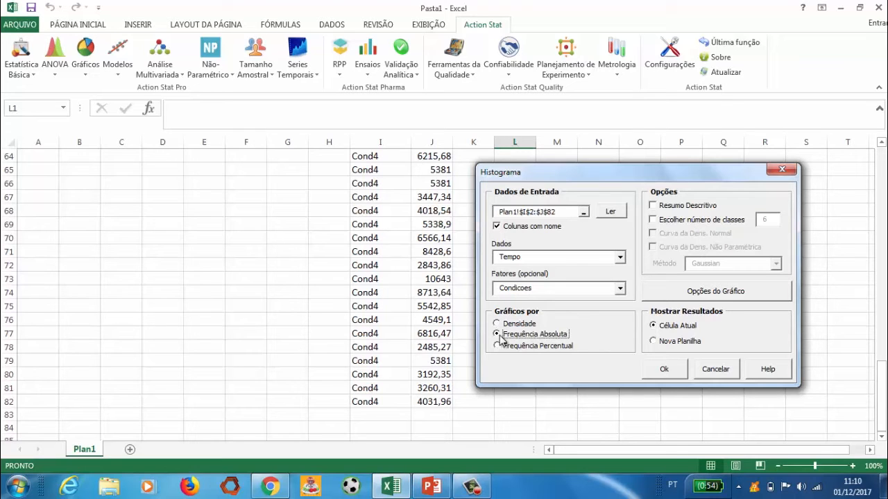
click(498, 347)
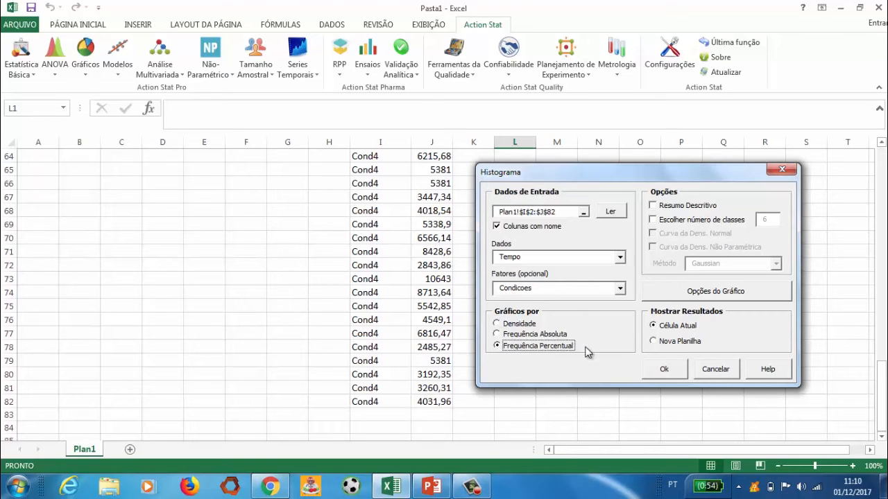
click(498, 335)
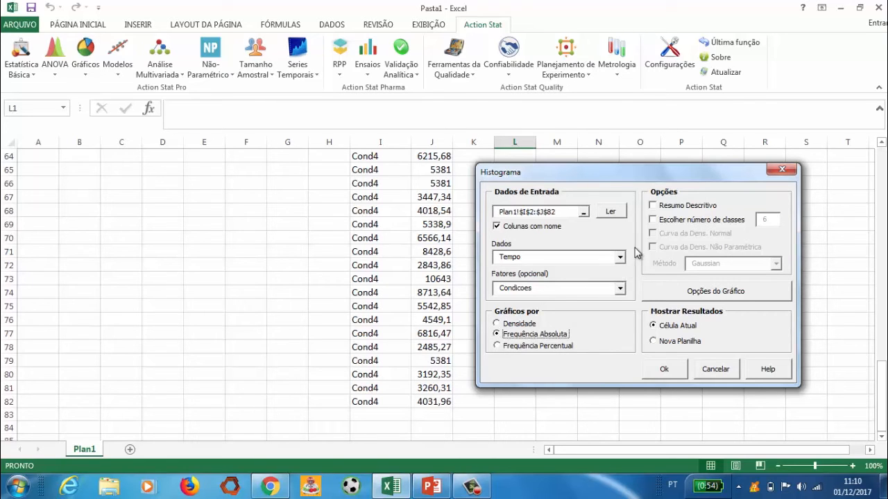
click(653, 206)
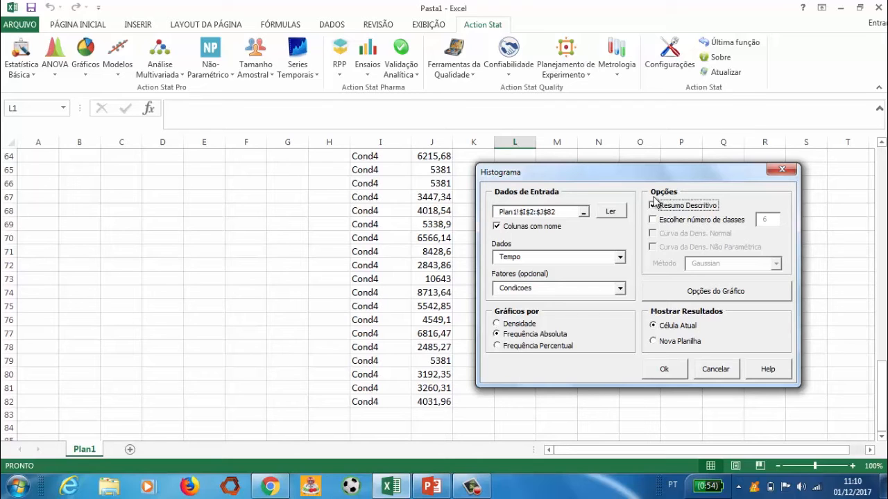
click(654, 202)
Preview and accept the default chart options, and generate the histograms in a new worksheet
click(687, 298)
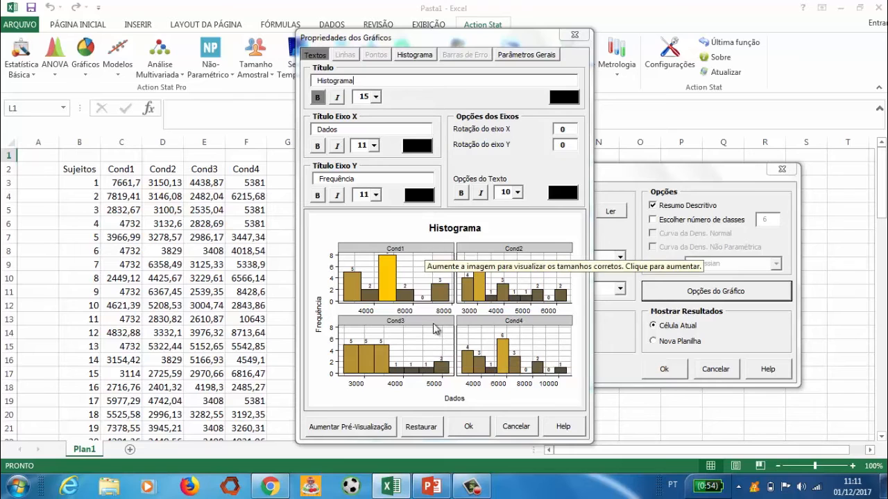
click(463, 428)
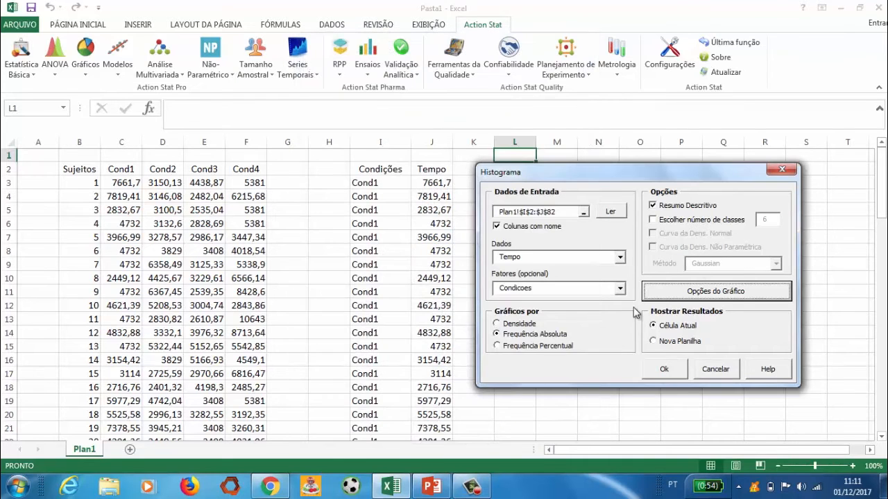
click(654, 342)
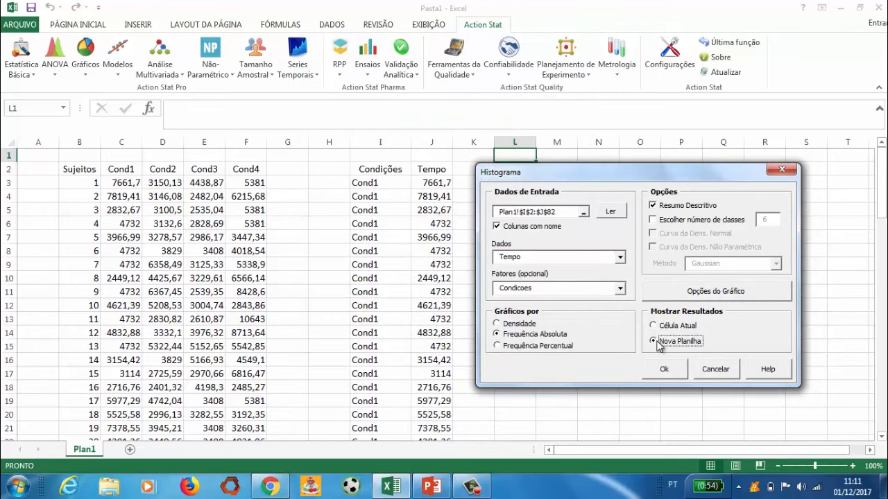
click(662, 366)
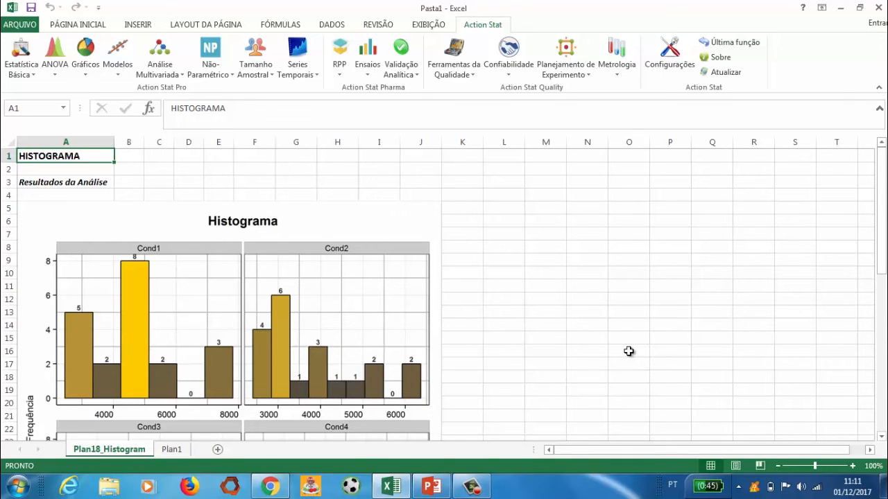
Examine the absolute frequency histograms of Cond1 to Cond4 in the results sheet
scroll(378, 331, down, 7)
scroll(353, 312, up, 5)
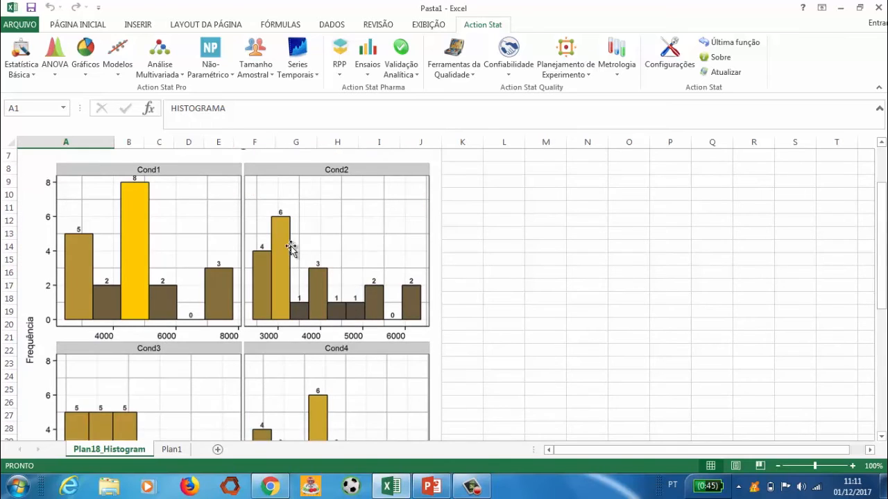
scroll(290, 251, down, 4)
scroll(312, 307, up, 4)
scroll(250, 319, down, 4)
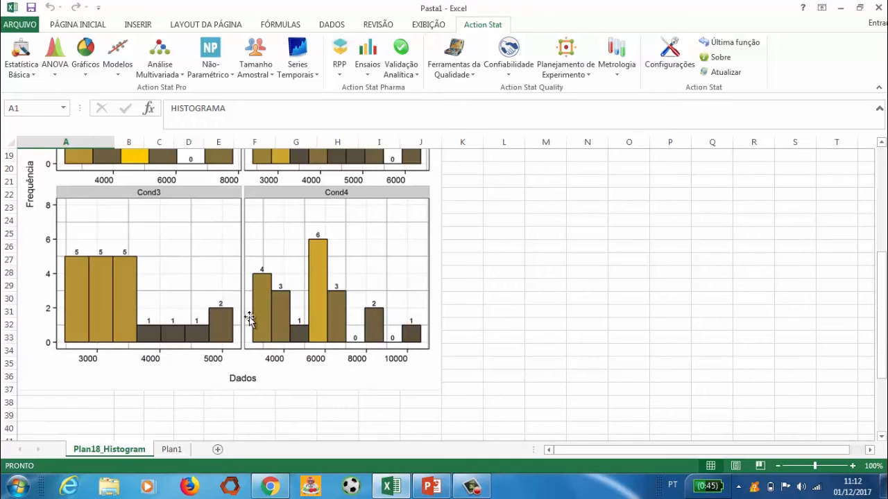
scroll(250, 319, up, 5)
scroll(249, 322, down, 4)
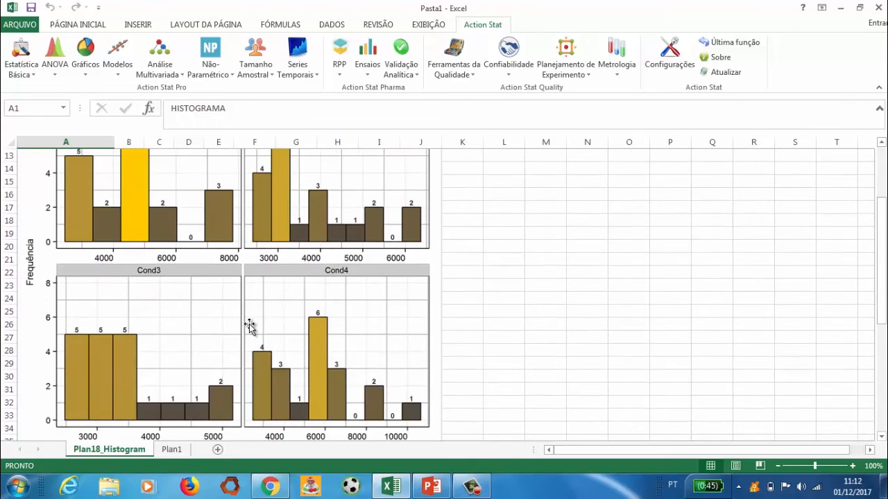
scroll(250, 326, up, 2)
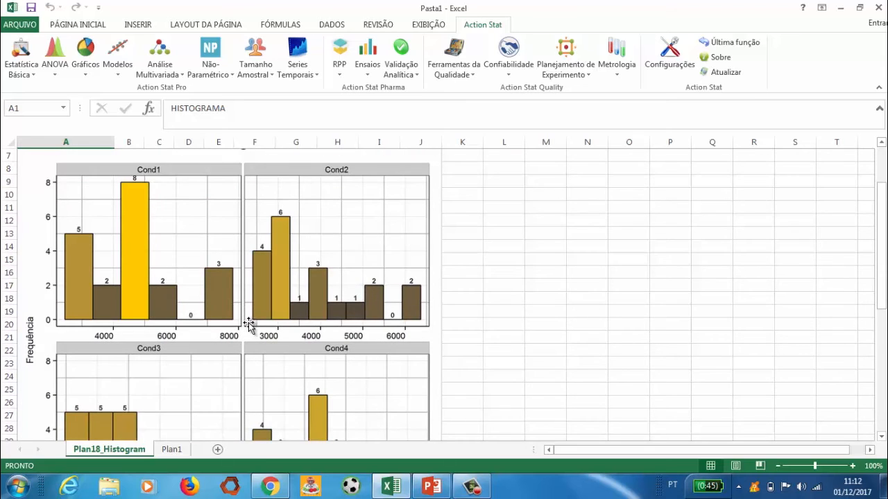
scroll(248, 323, down, 3)
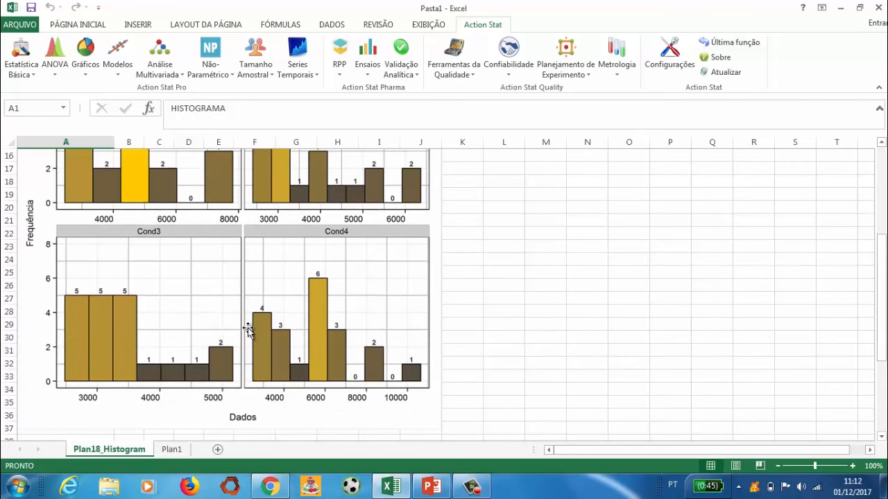
scroll(248, 329, up, 1)
scroll(248, 329, up, 2)
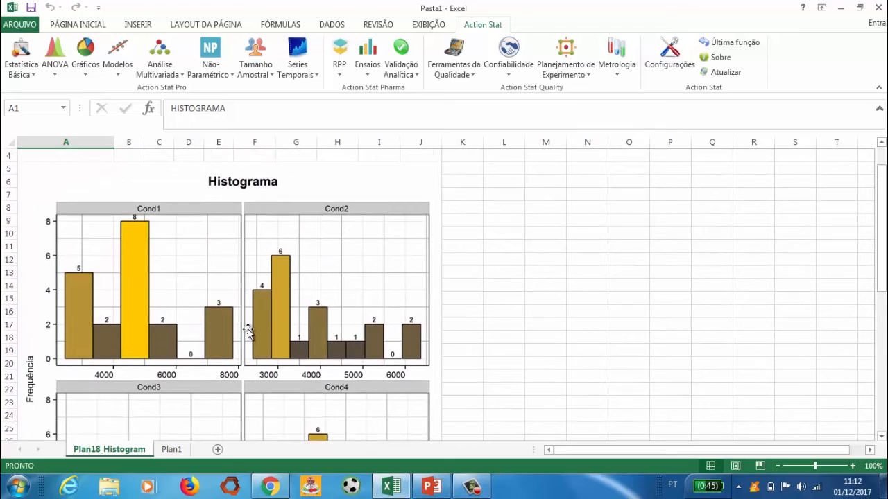
scroll(248, 329, down, 1)
scroll(249, 332, down, 1)
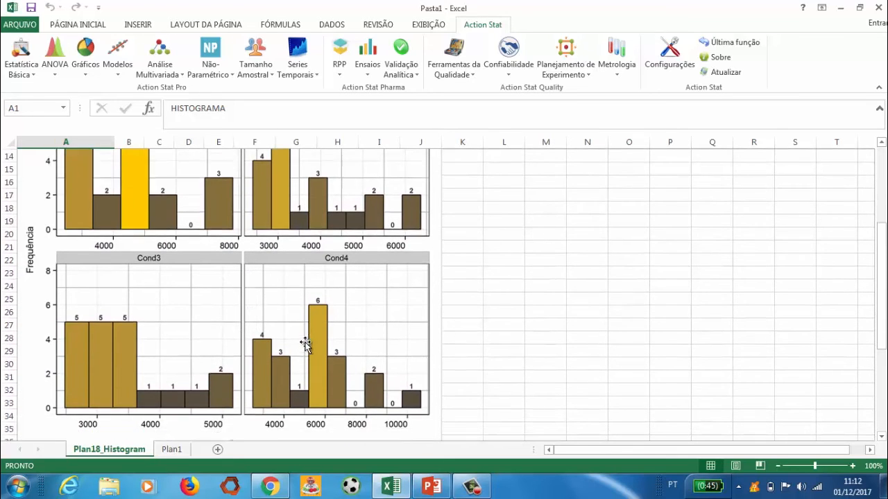
Review the descriptive summary table below the histograms, covering minimum, quartiles, median, mean and maximum for each condition
scroll(303, 349, down, 5)
scroll(305, 344, down, 1)
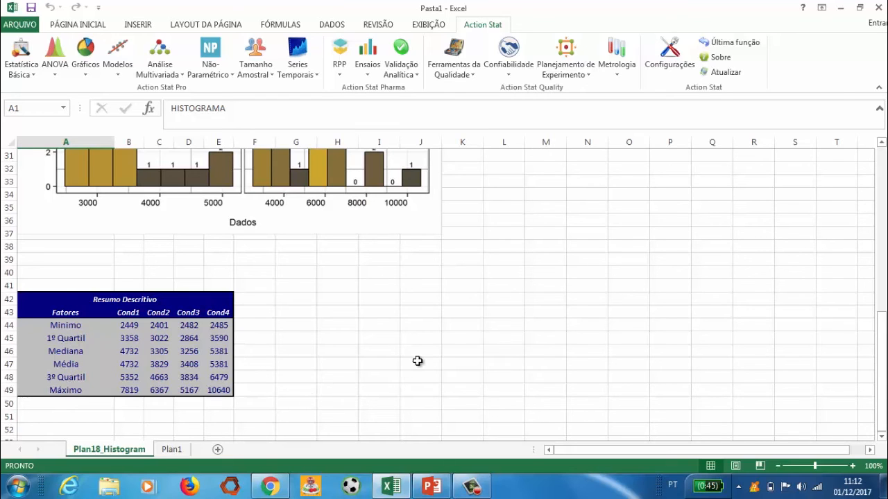
scroll(420, 361, up, 10)
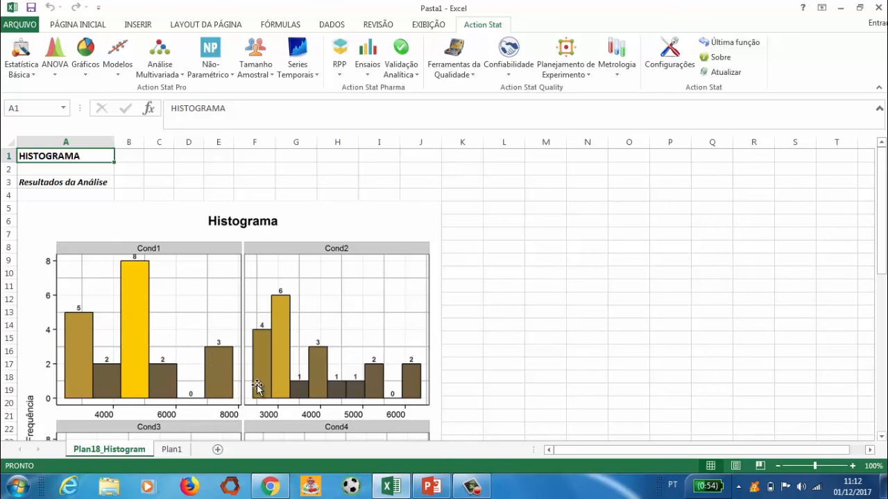
Compare the shapes of the time distributions across the four condition histograms
scroll(230, 359, down, 2)
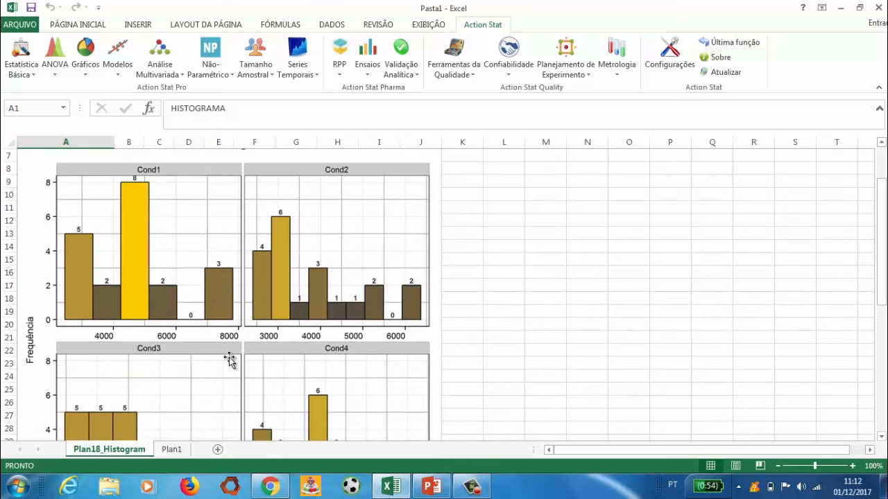
scroll(378, 330, down, 3)
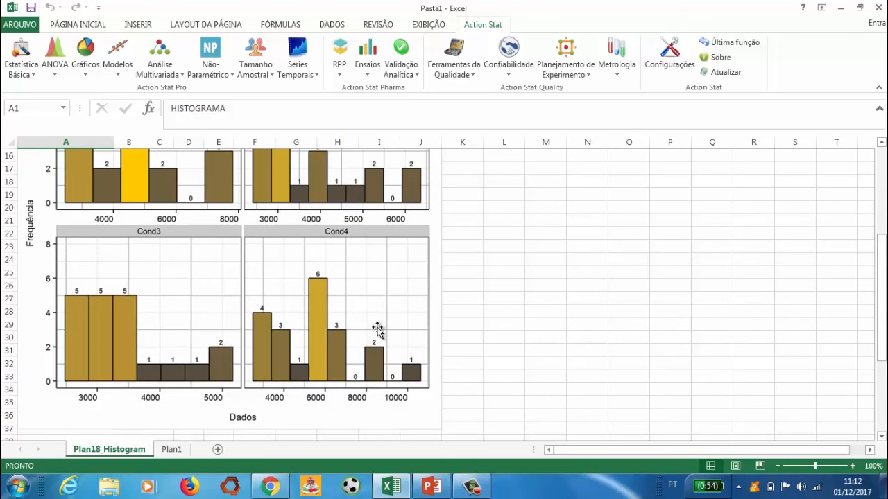
scroll(378, 331, up, 3)
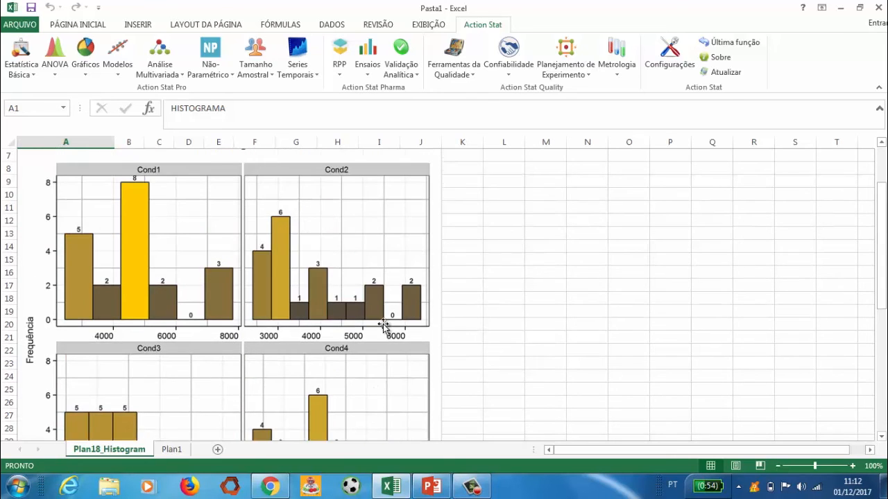
scroll(383, 326, up, 2)
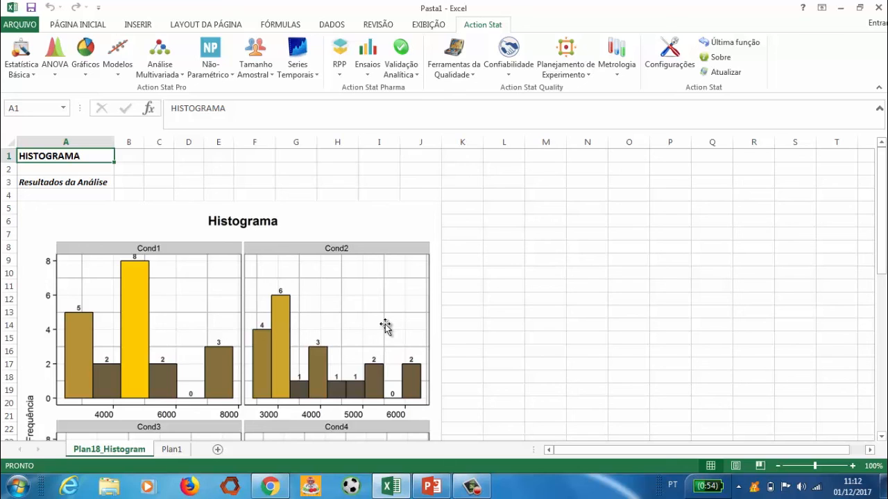
scroll(386, 326, down, 5)
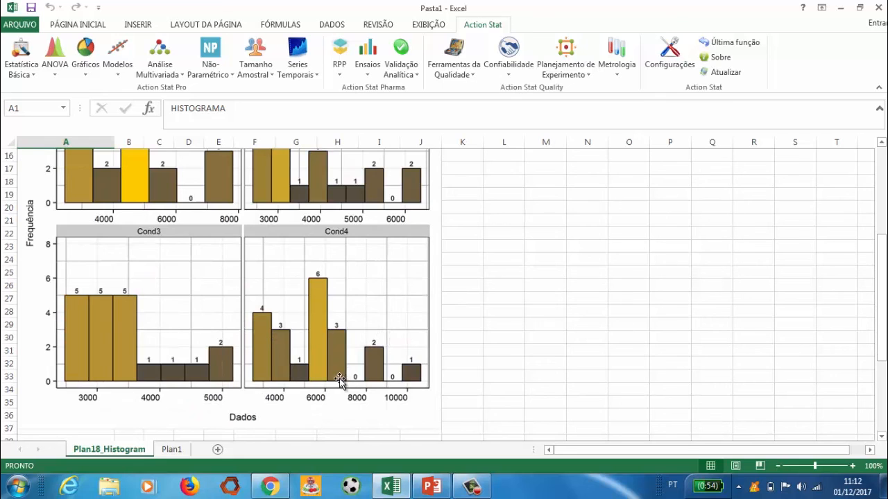
scroll(347, 376, down, 1)
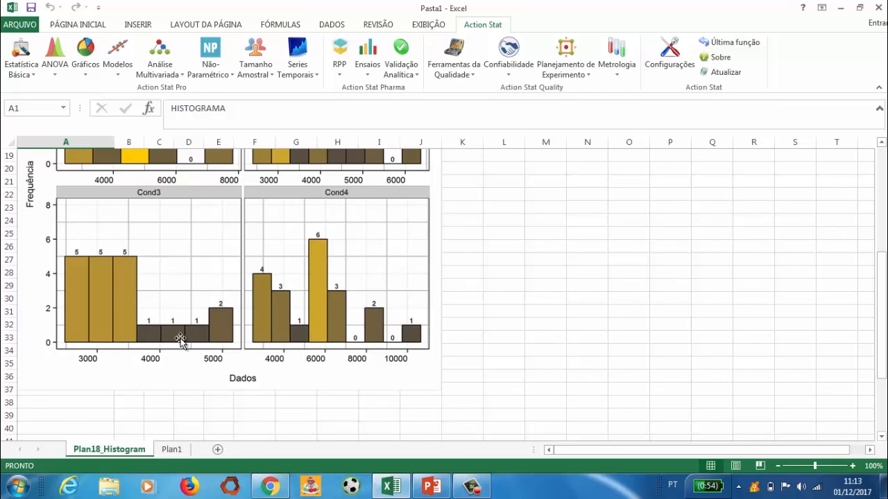
scroll(342, 304, up, 5)
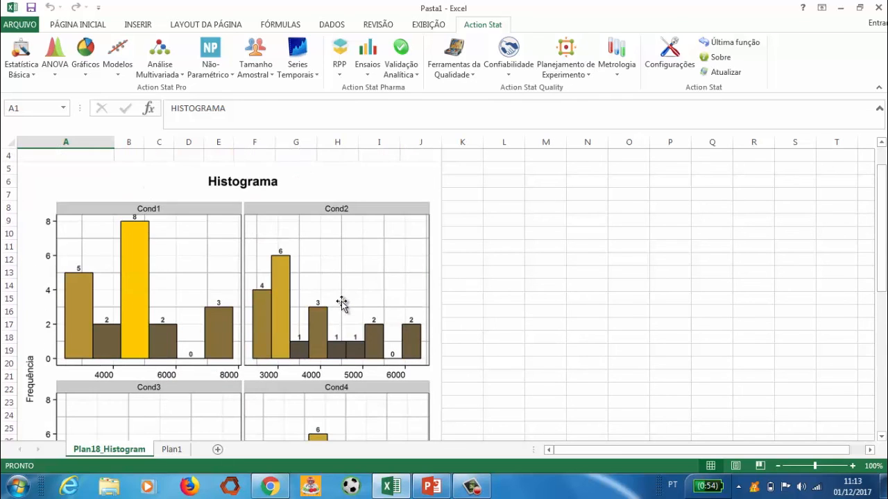